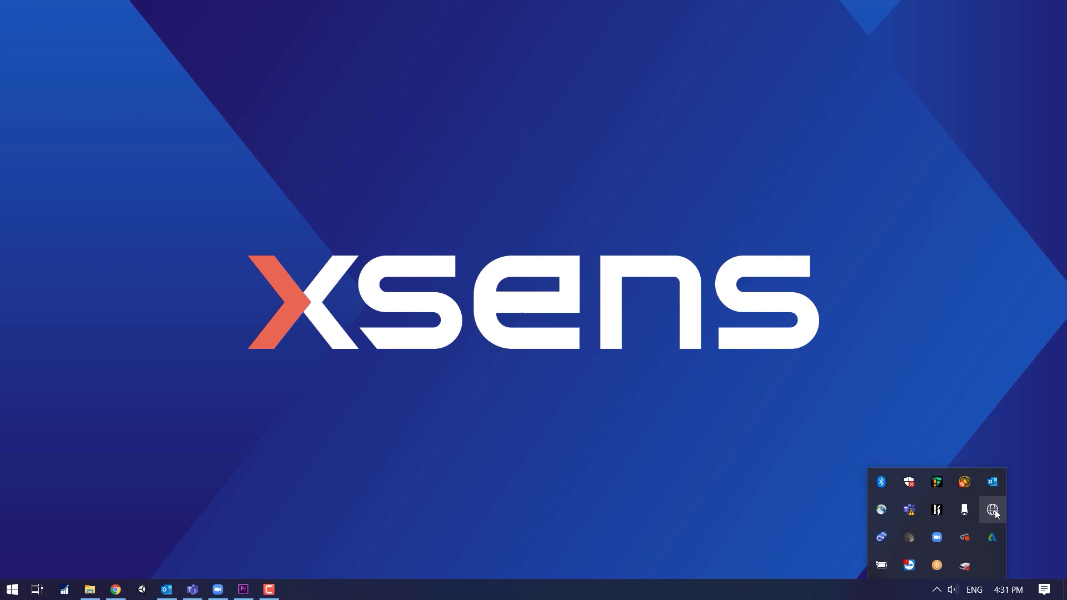
Show the list of available Wi-Fi networks from the system tray
click(994, 509)
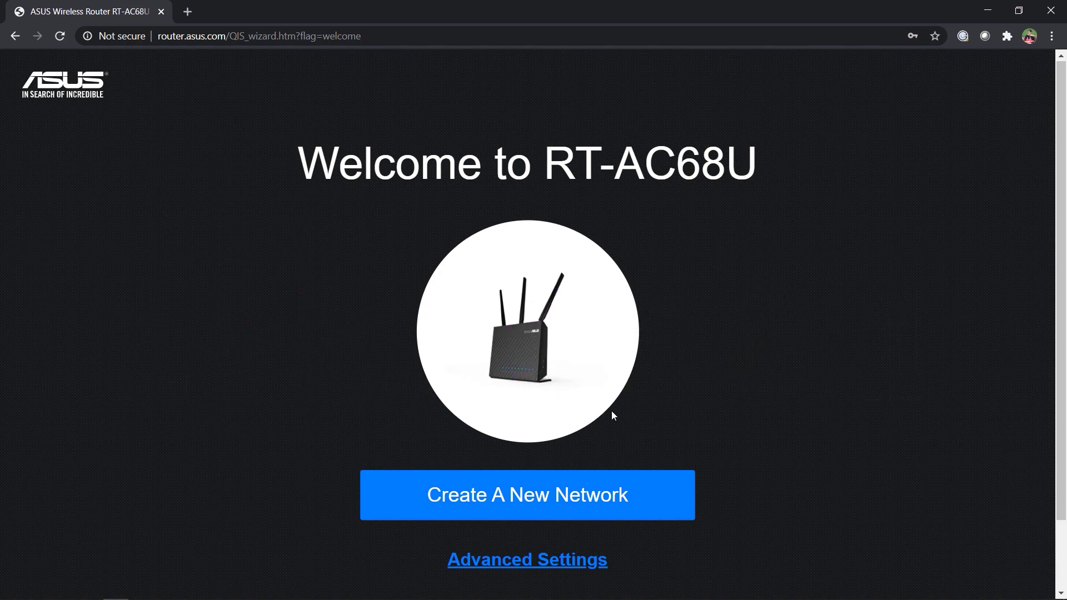
Choose Advanced Settings and set the router to Access Point (AP) mode with automatic IP
click(543, 560)
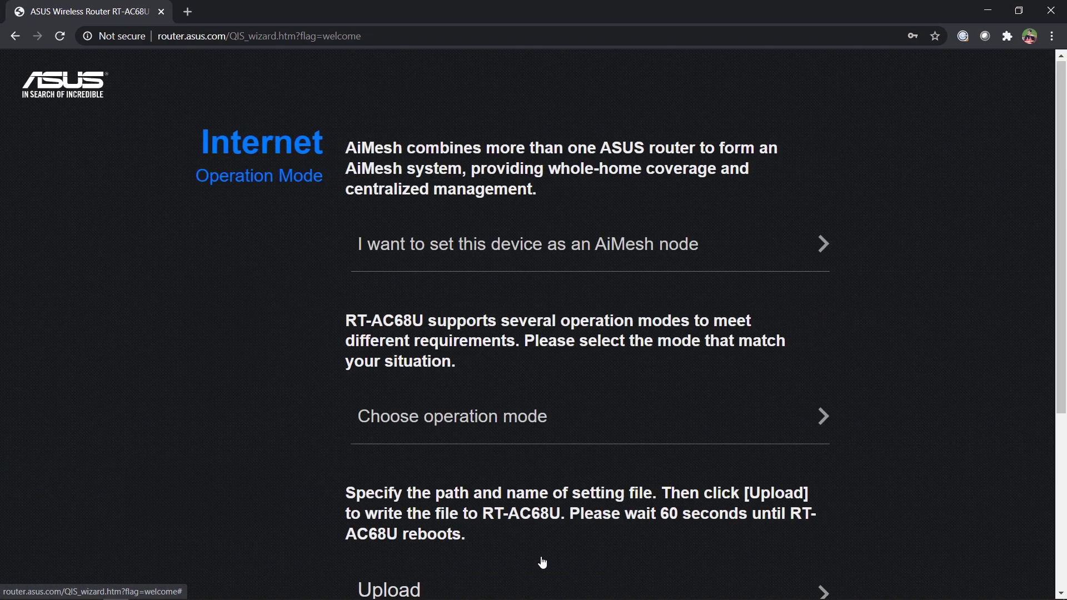
click(486, 422)
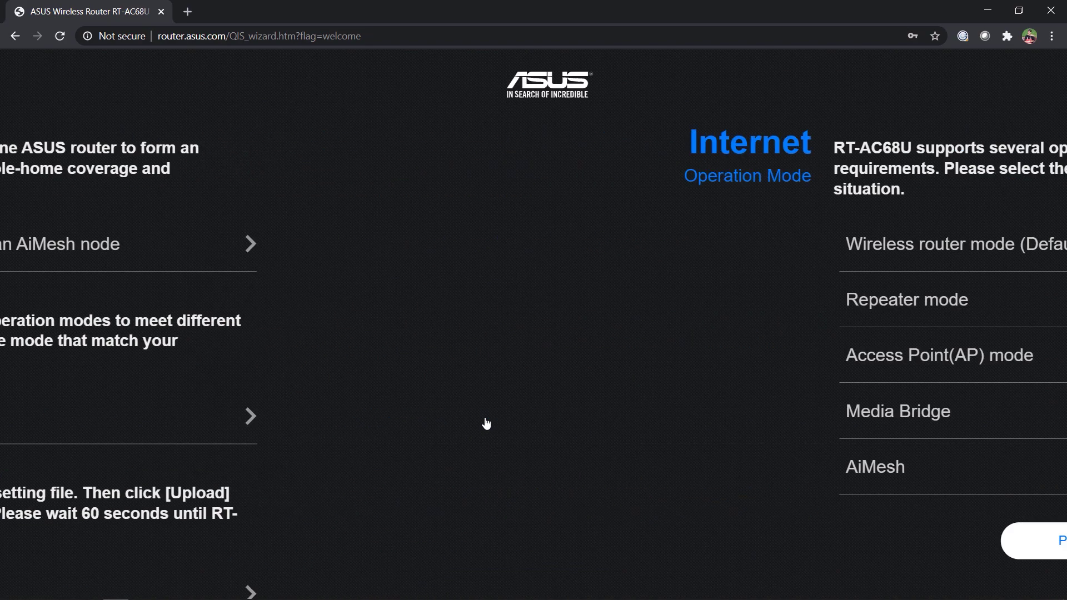
click(477, 364)
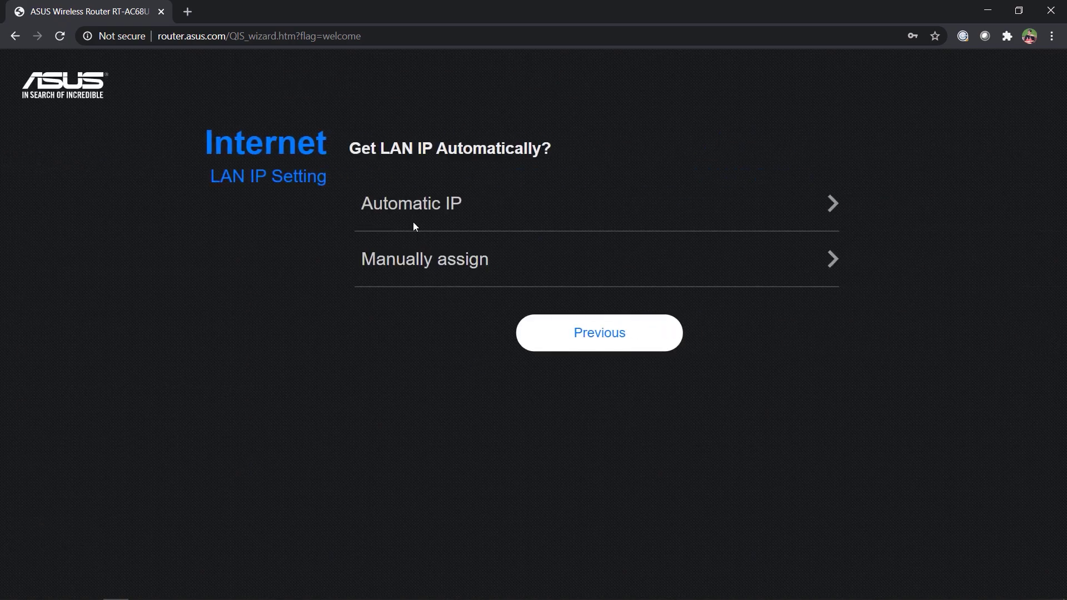
click(409, 215)
Name the 2.4GHz network 'Xsens' and give it a wireless password
click(413, 247)
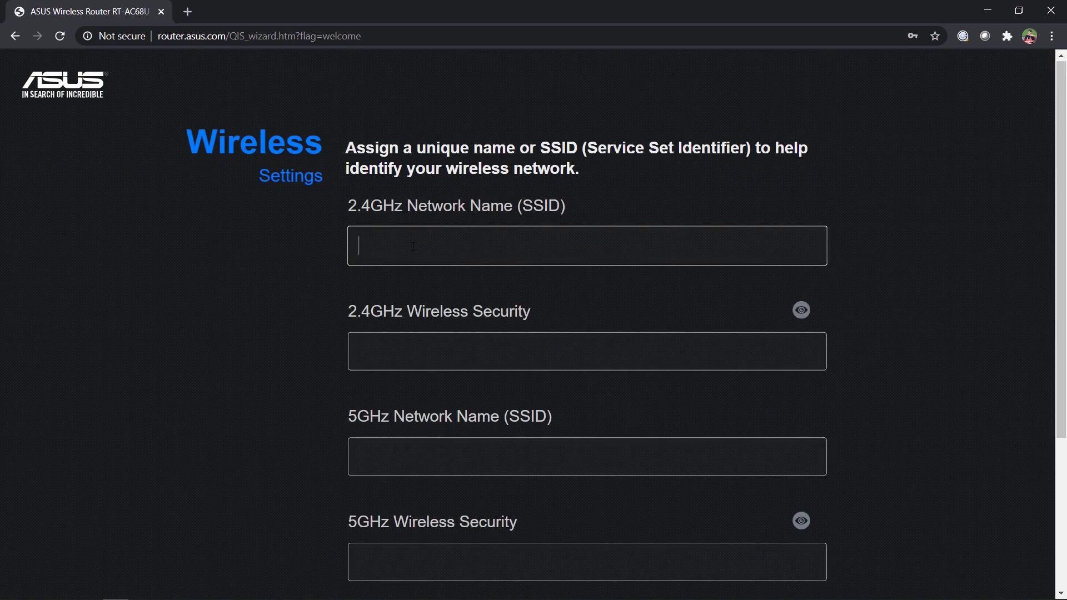
text(Xsens)
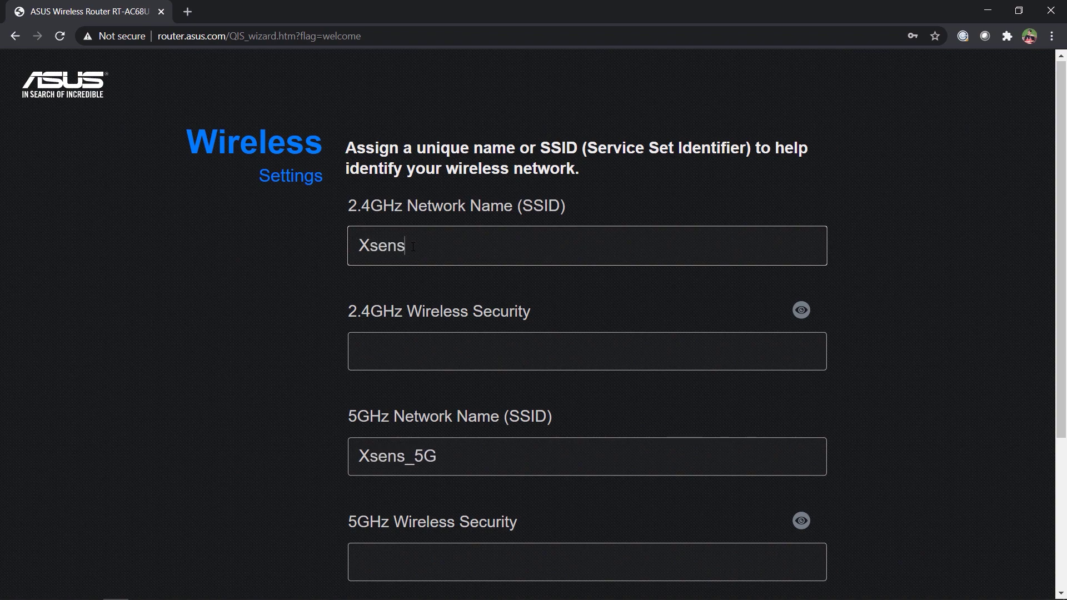
click(411, 353)
text(••••••••••)
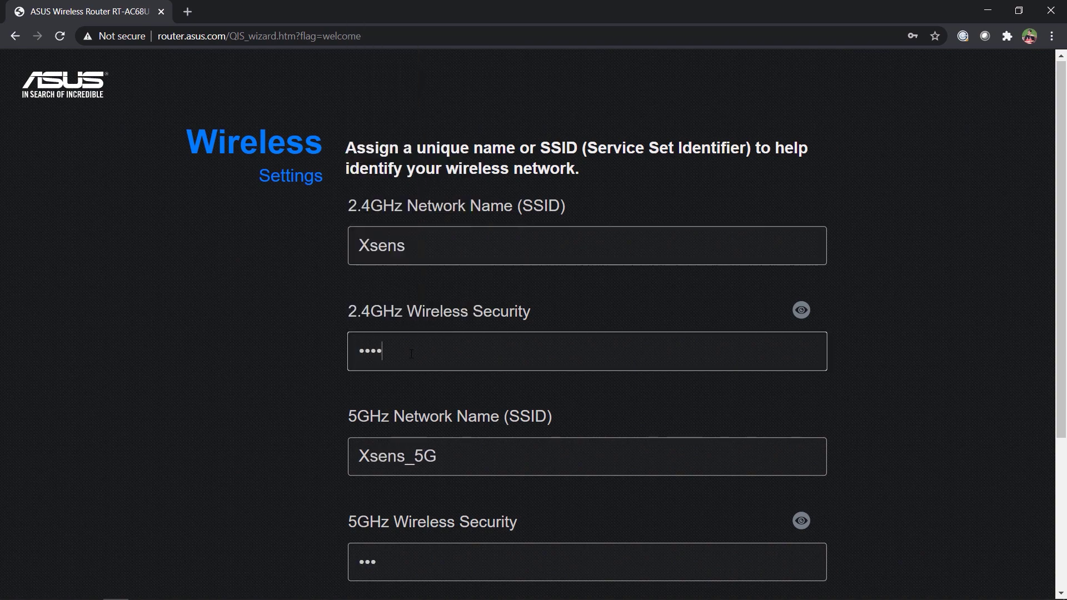
Set the router login name to 'admin' with a new password, entered twice
scroll(584, 410, down, 4)
click(675, 417)
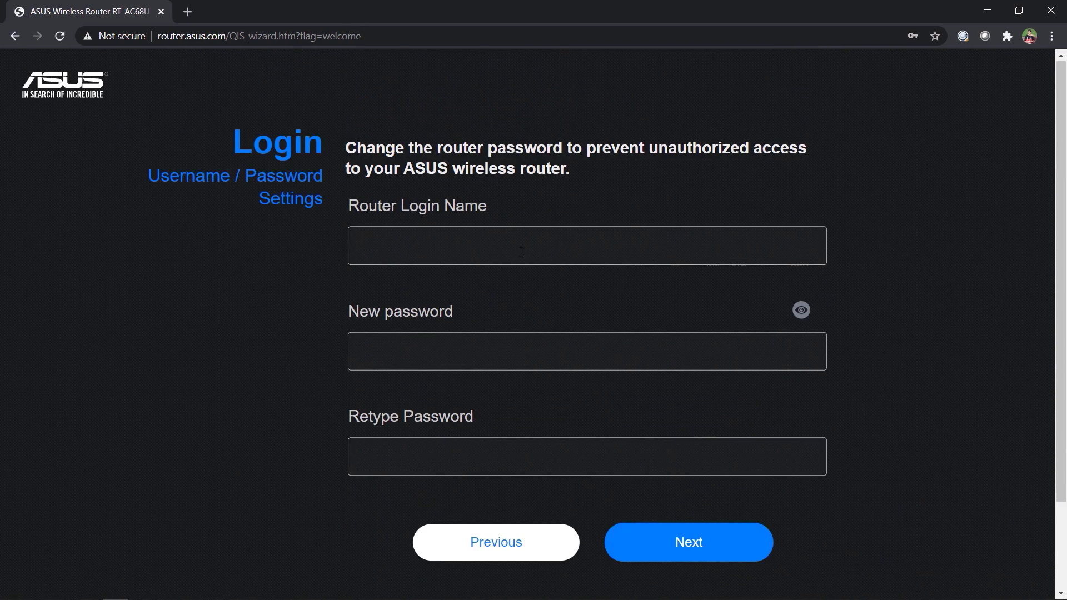
click(520, 250)
text(admin)
click(521, 350)
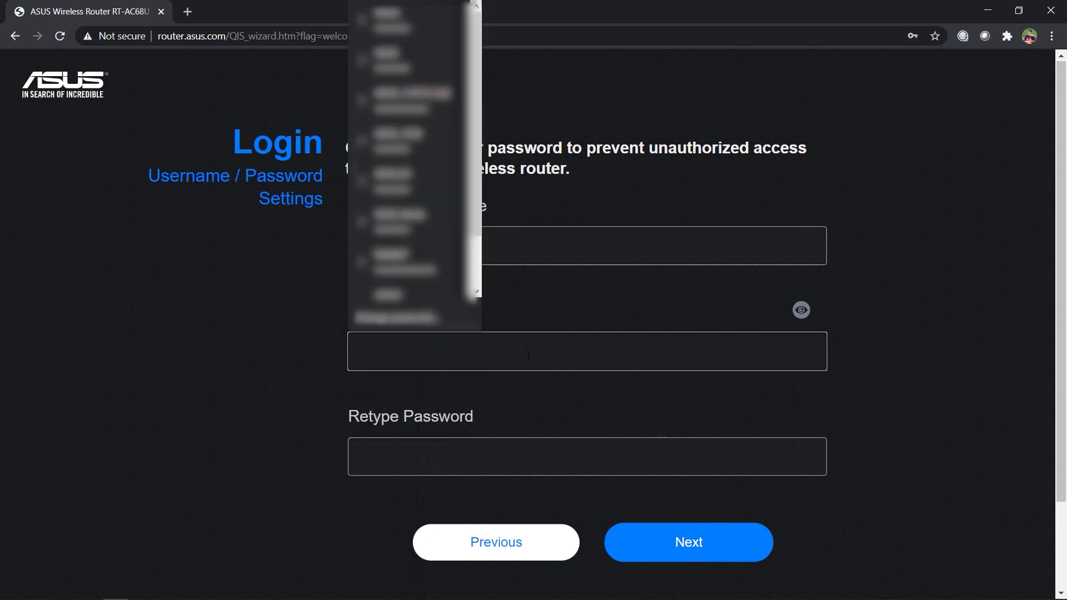
text(••••••••)
click(478, 460)
text(••••••••)
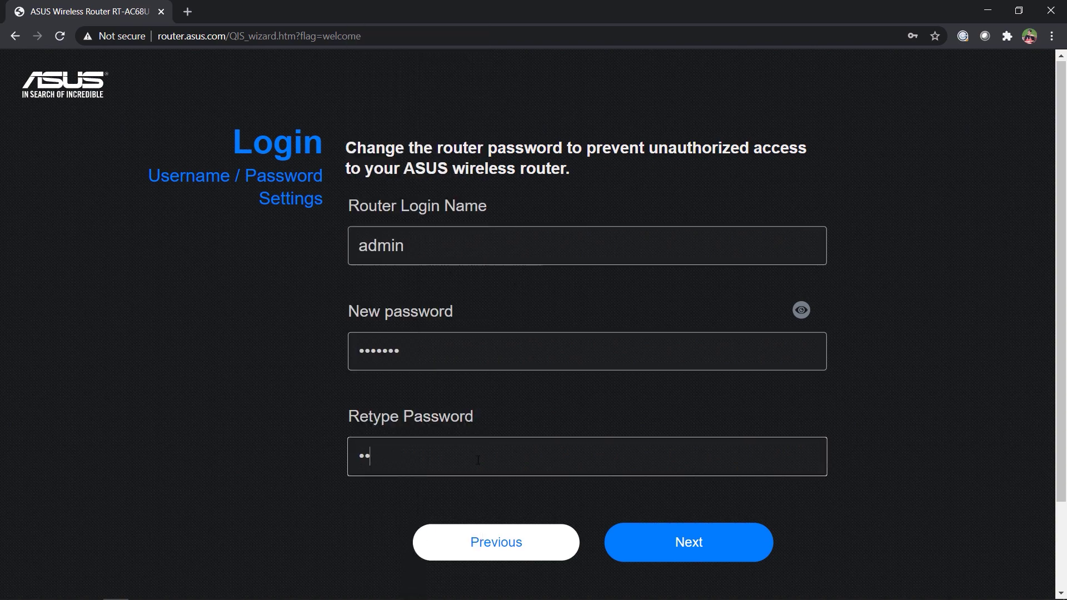
click(681, 546)
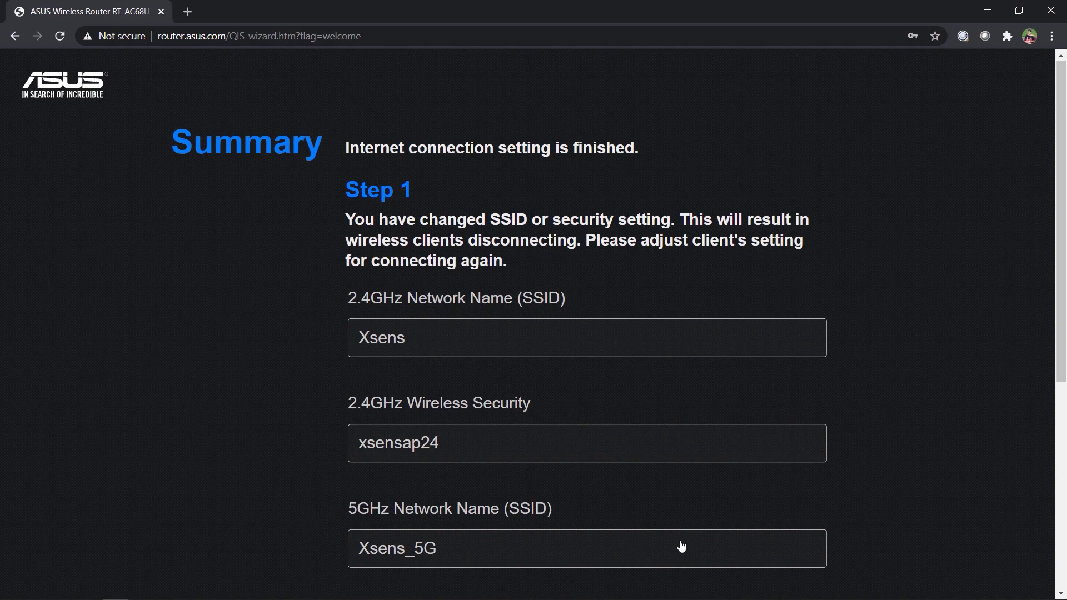
scroll(791, 280, down, 6)
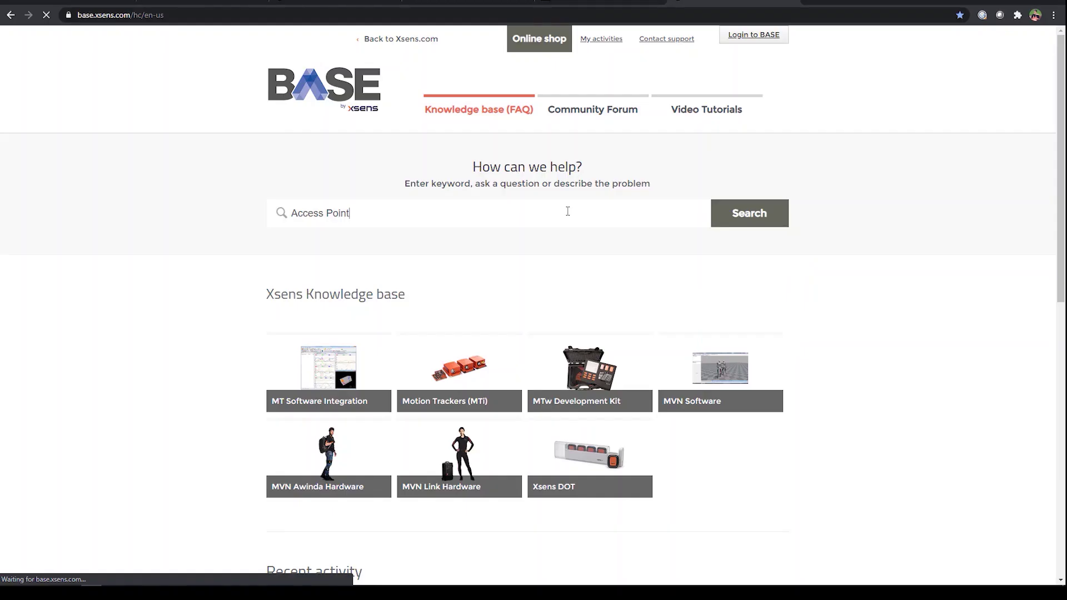
Open 'The Xsens Asus as a Wireless Access Point' article and download the Discovery zip
scroll(568, 211, down, 2)
scroll(567, 211, down, 1)
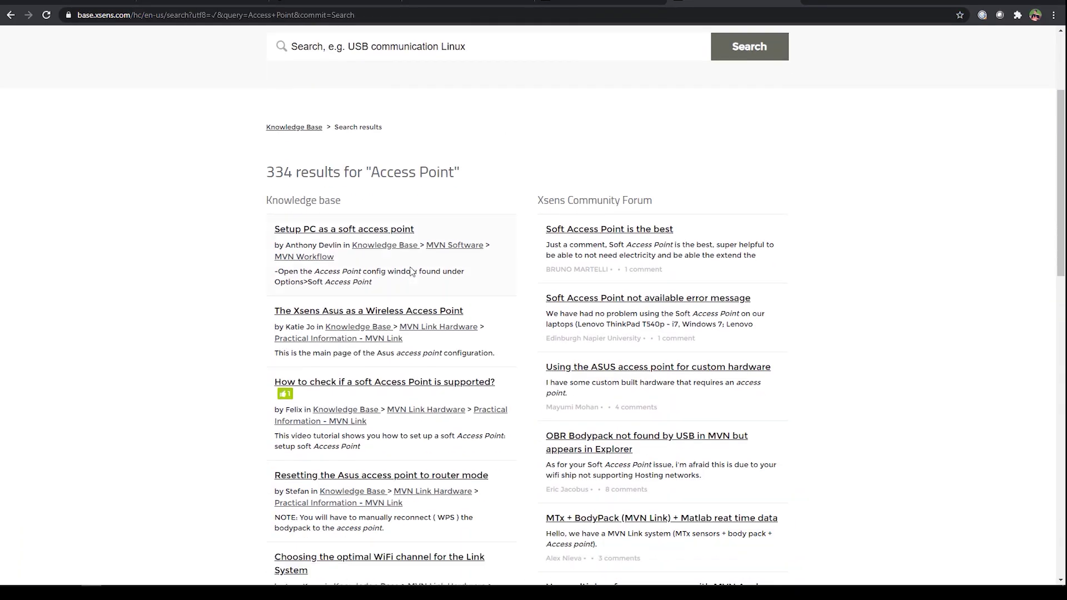
click(410, 316)
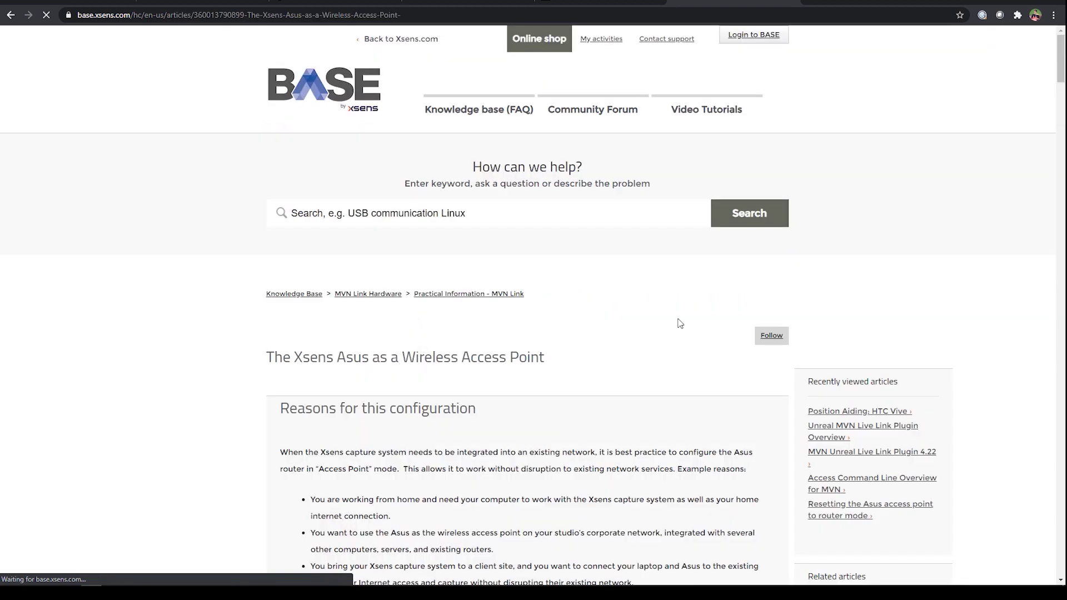
scroll(411, 318, down, 3)
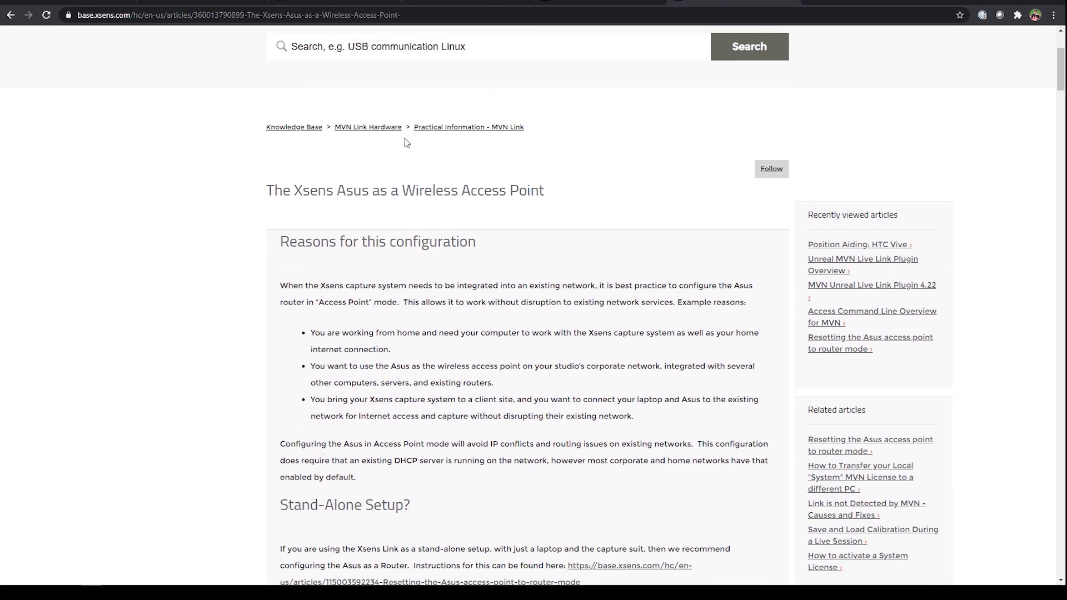
scroll(644, 183, down, 8)
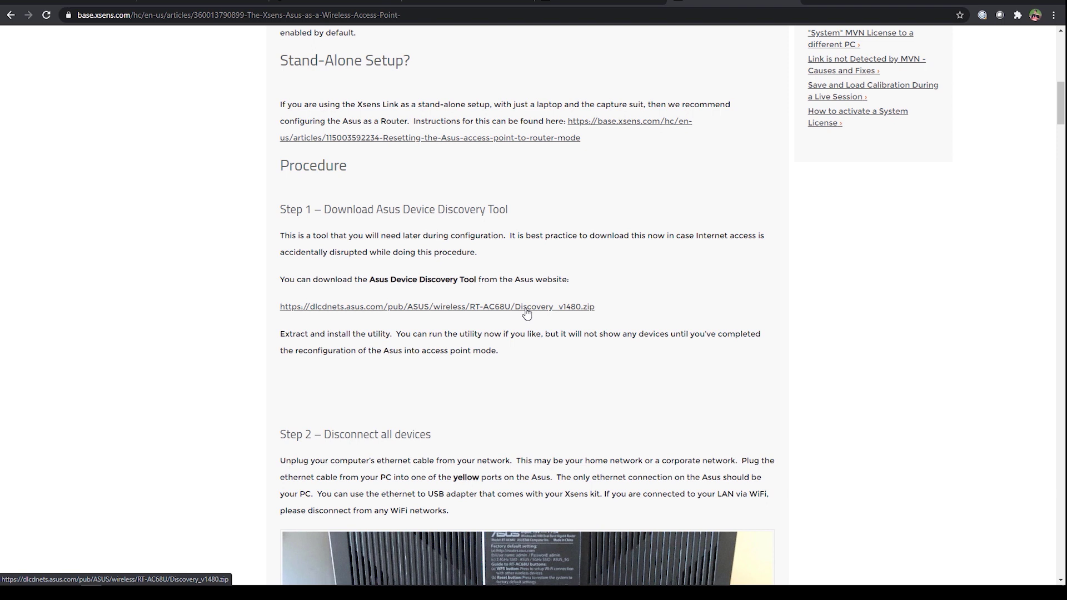
click(527, 314)
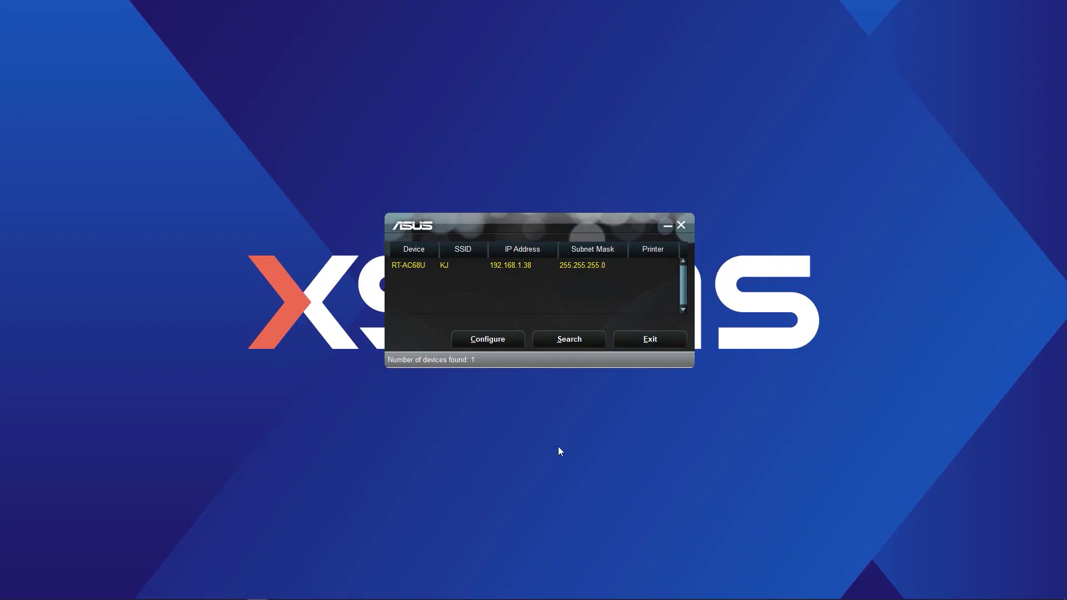
Search again in ASUS Device Discovery, finding the RT-AC68U at 192.168.1.38
click(579, 341)
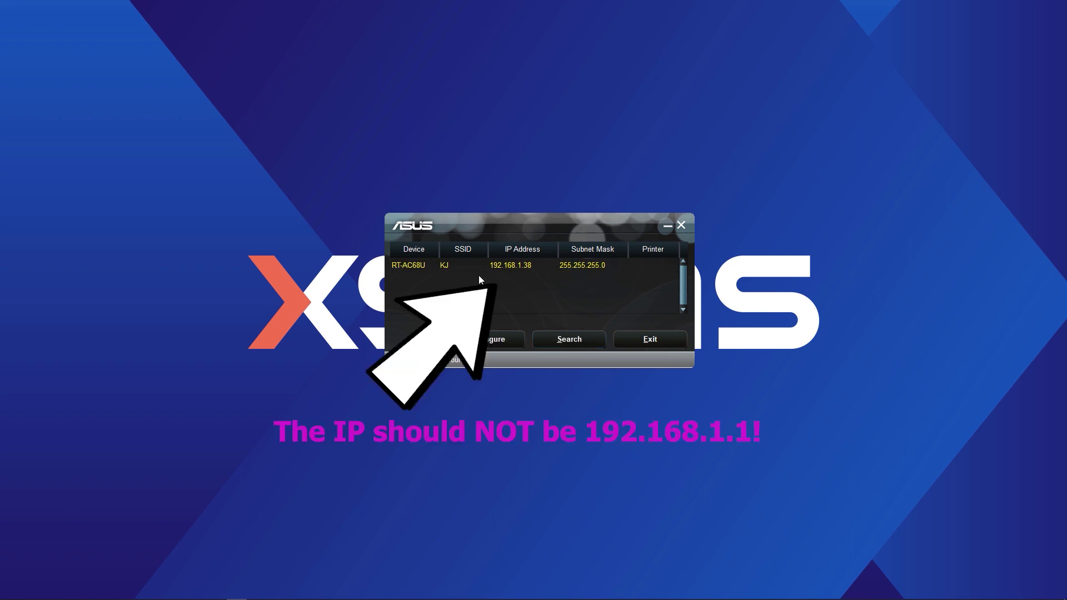
Open the router's configuration page and sign in as admin with the router password
click(513, 340)
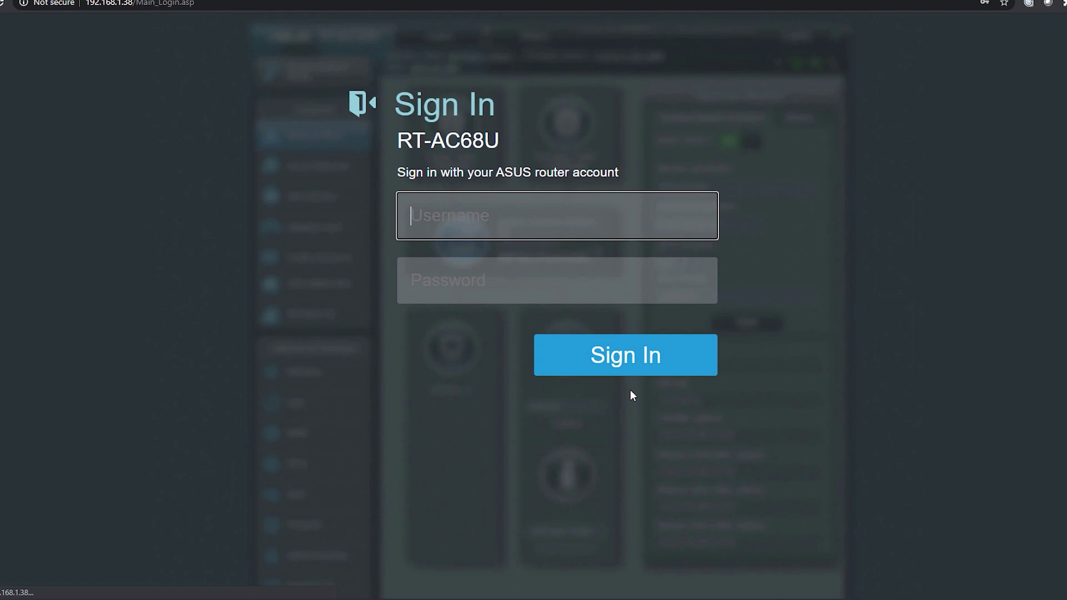
text(admin)
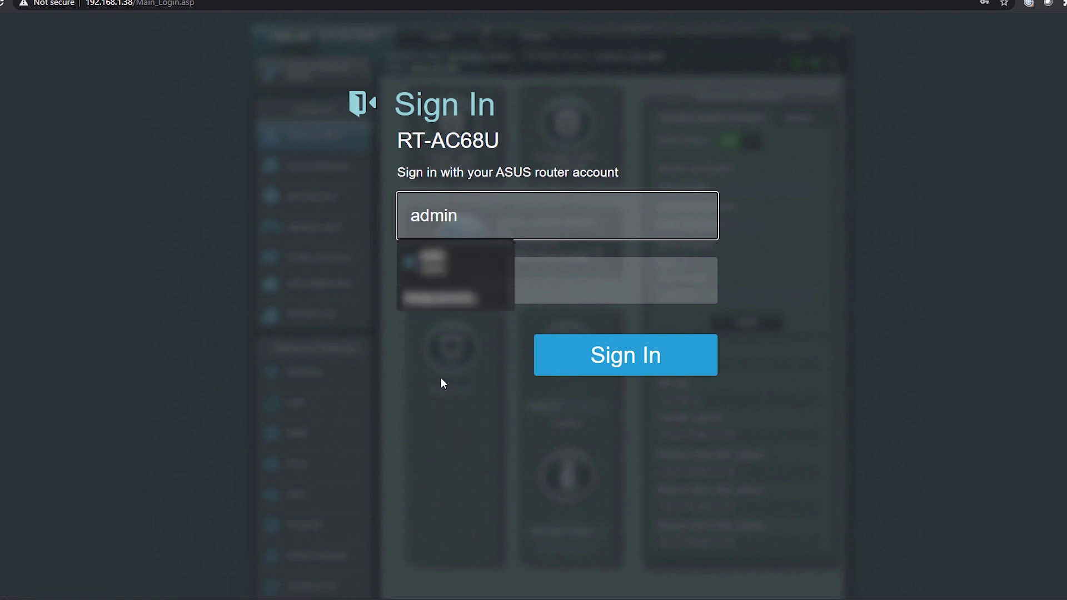
click(531, 270)
text(•••••••)
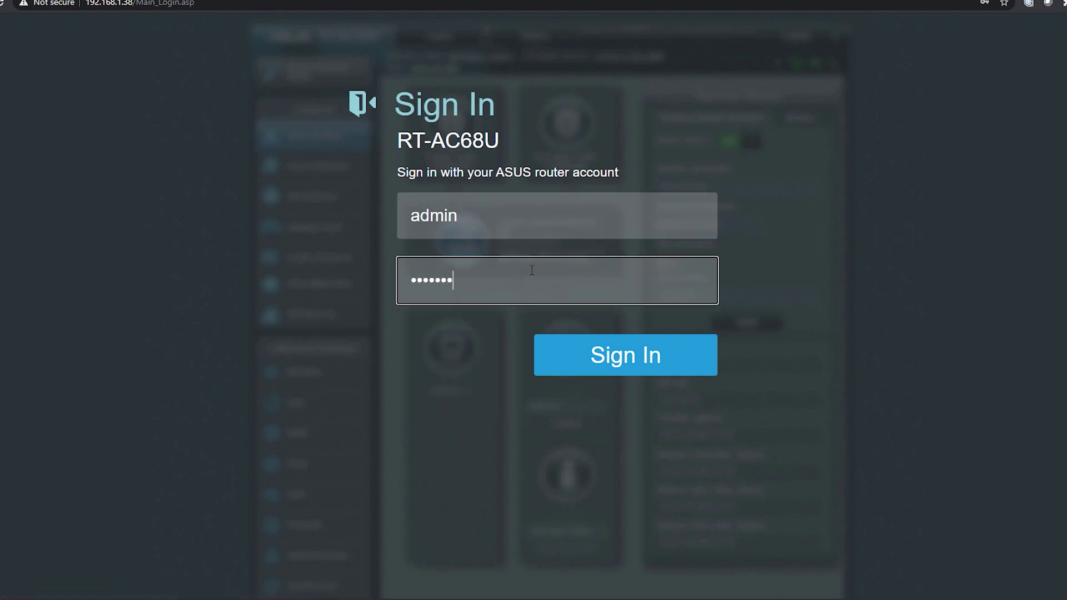
click(630, 357)
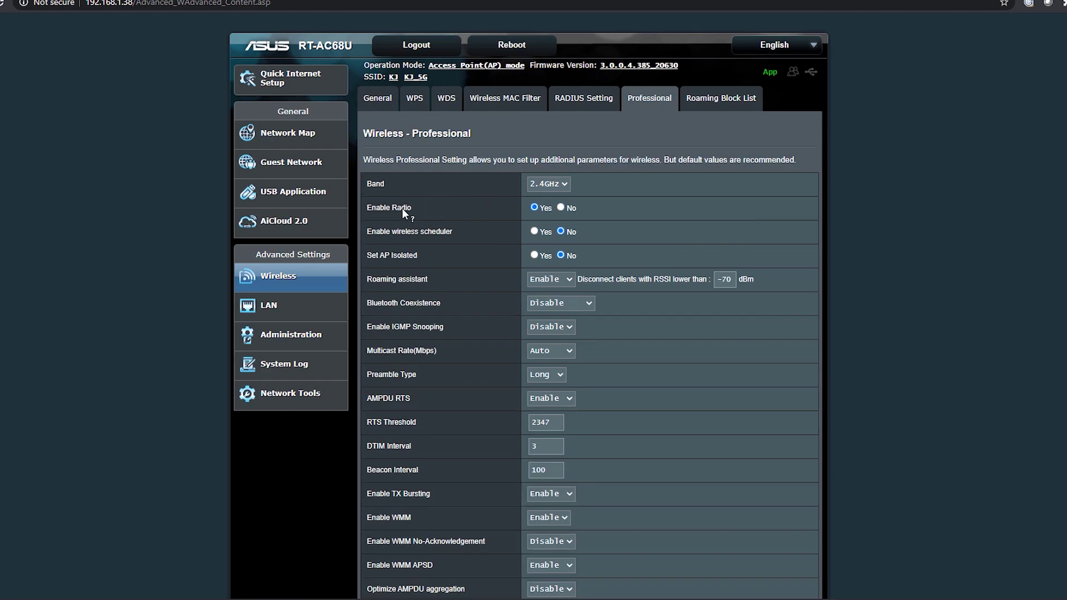
Set Enable Radio to No for 2.4GHz, apply, and confirm the warning
scroll(646, 231, down, 4)
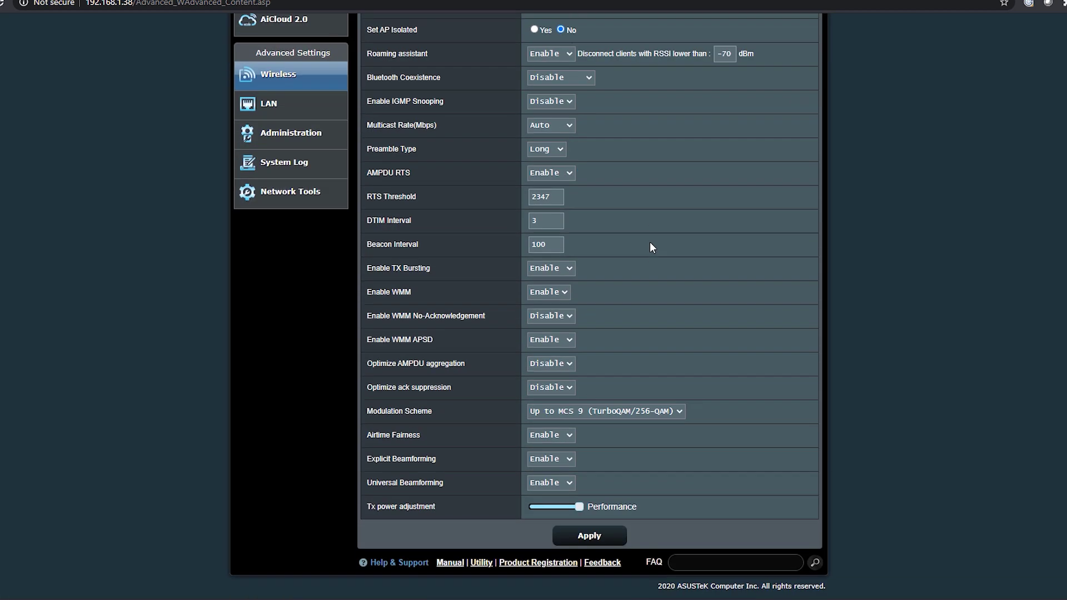
click(584, 537)
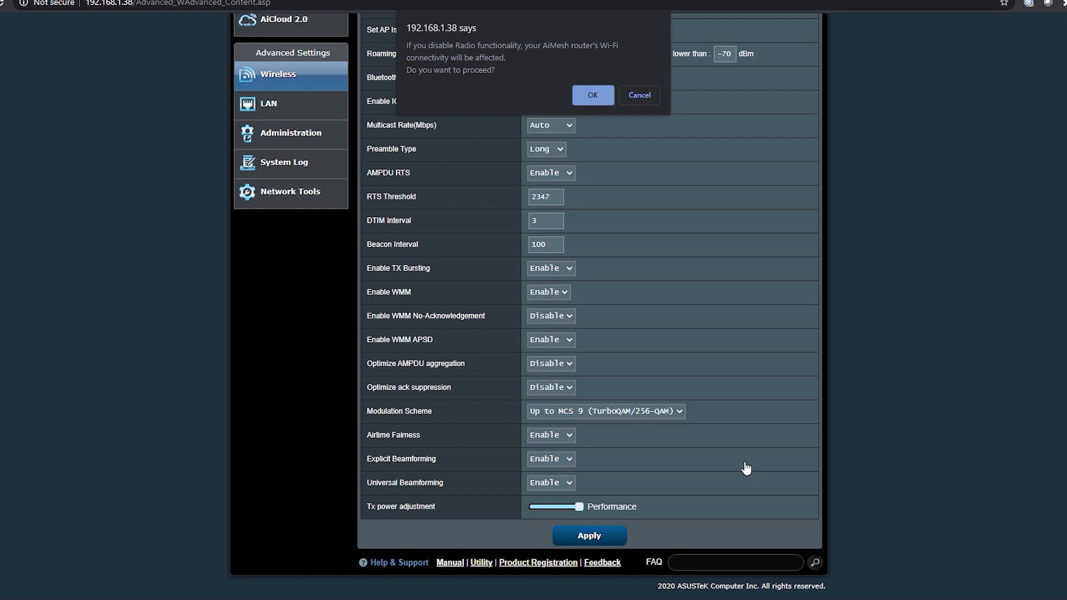
click(600, 99)
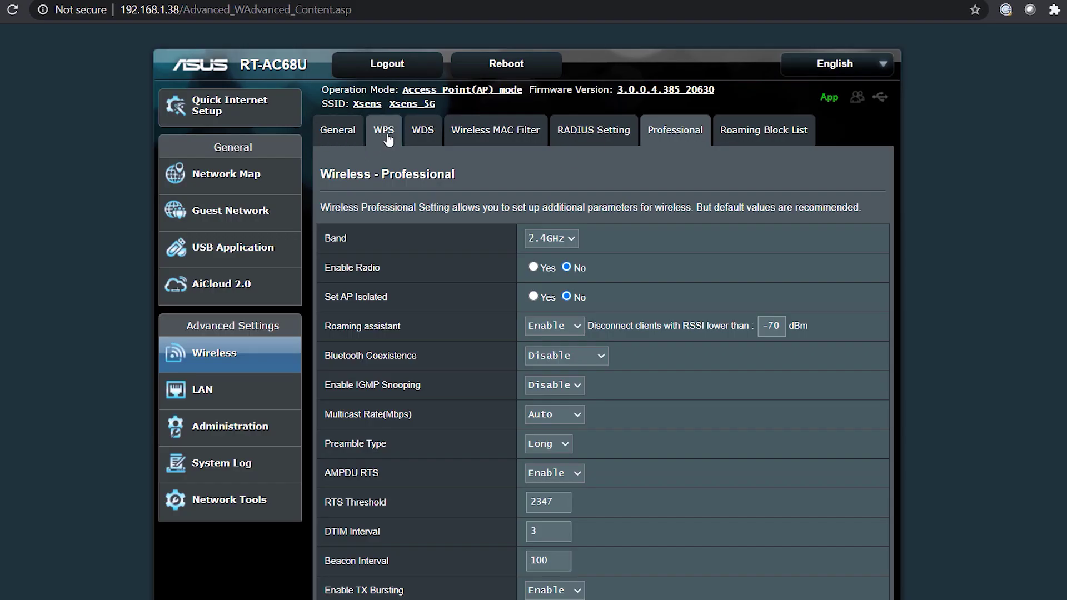
Enable WPS on the 5GHz band with the Push button method and start pairing
click(382, 136)
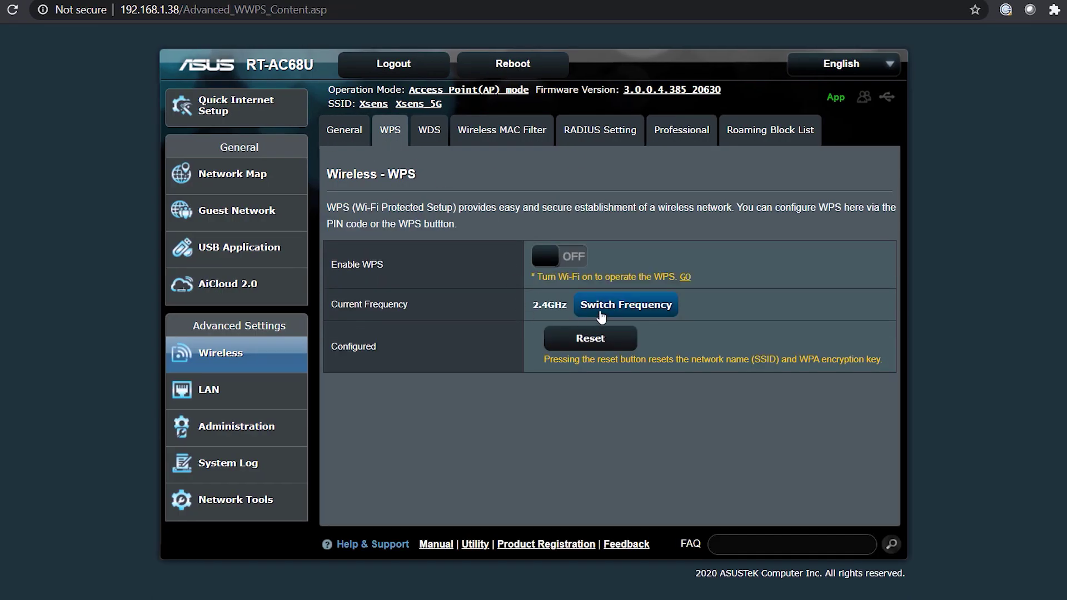
click(600, 314)
click(543, 257)
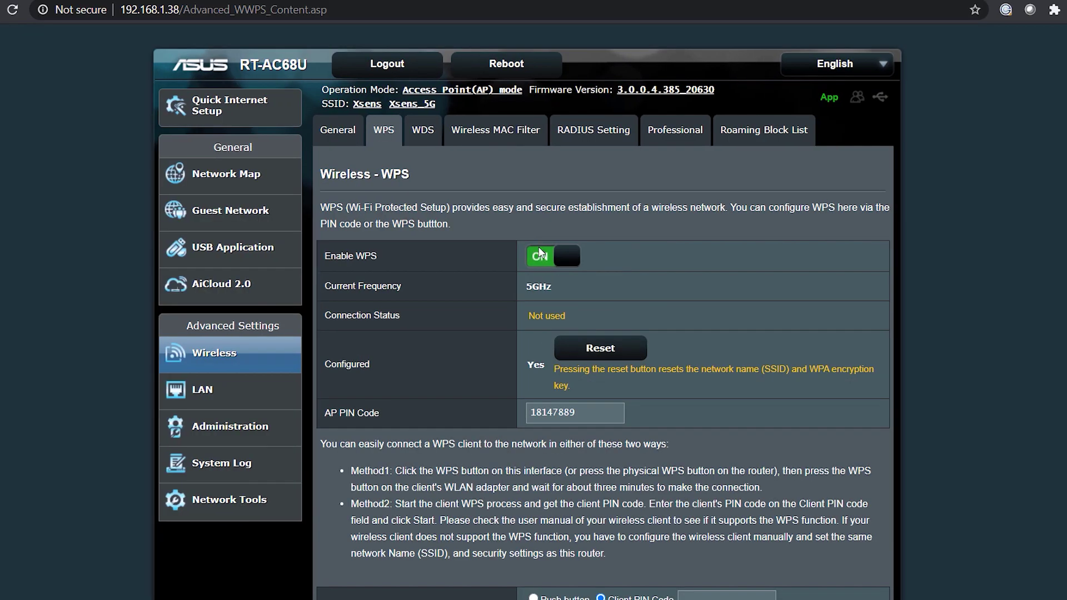
scroll(541, 253, down, 2)
click(534, 518)
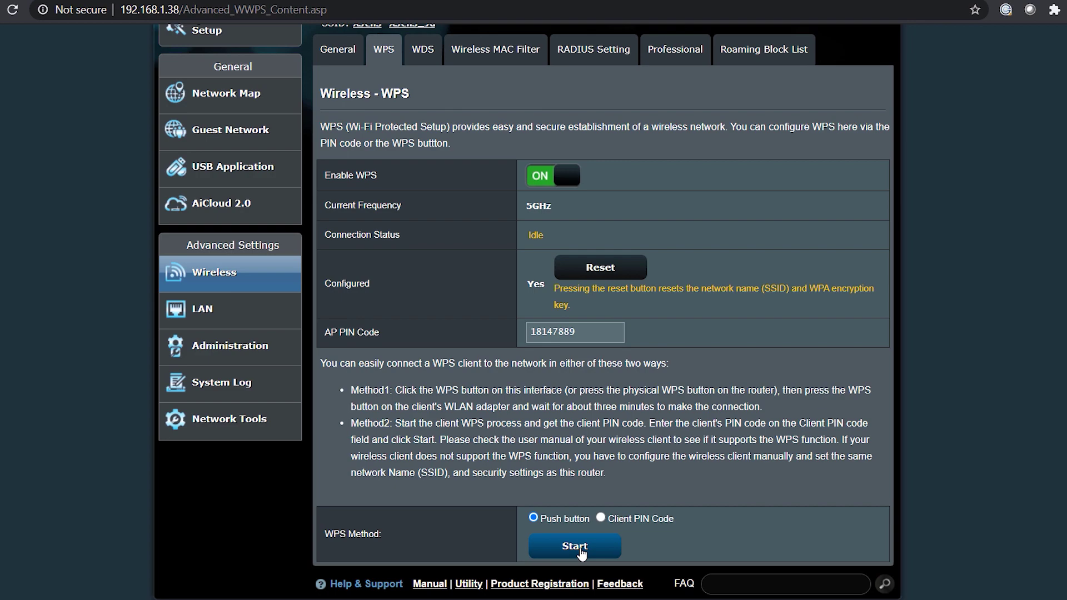
click(575, 546)
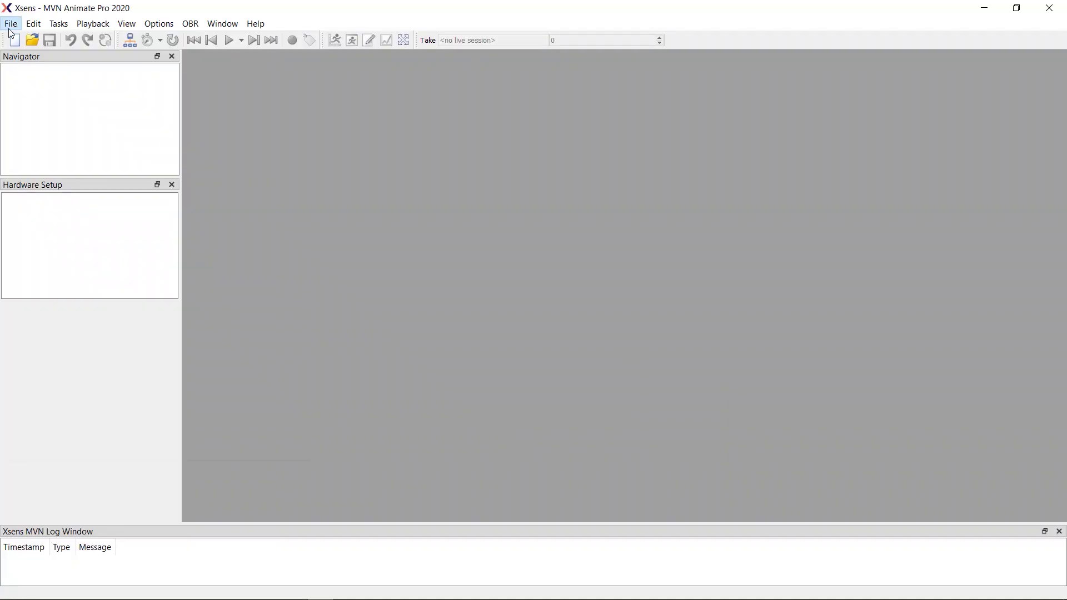
Start a new motion capture session via File and replace the subject name with the person's name
click(16, 23)
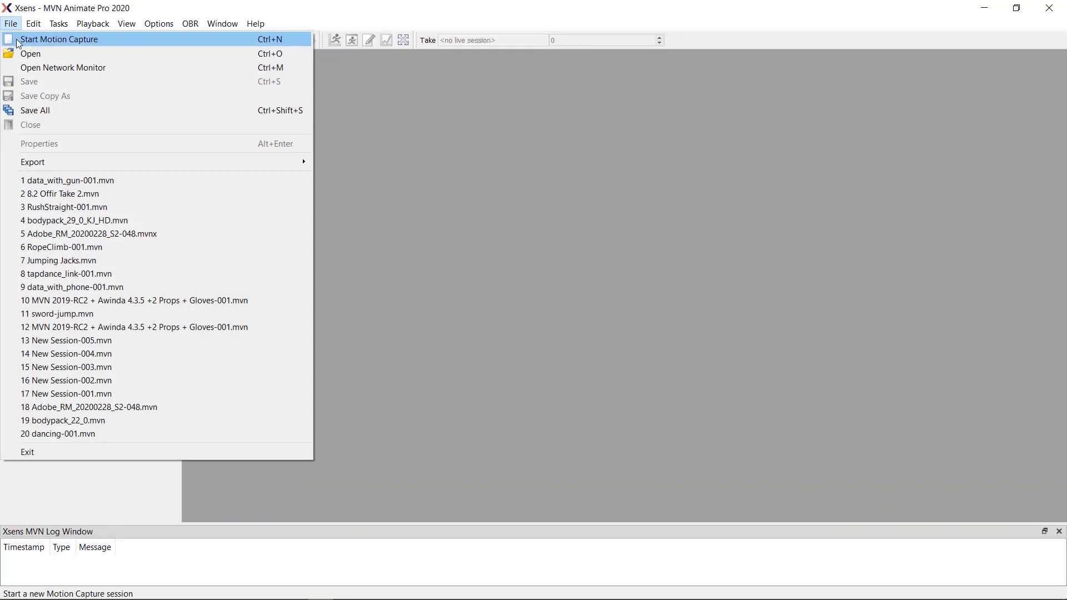
click(39, 38)
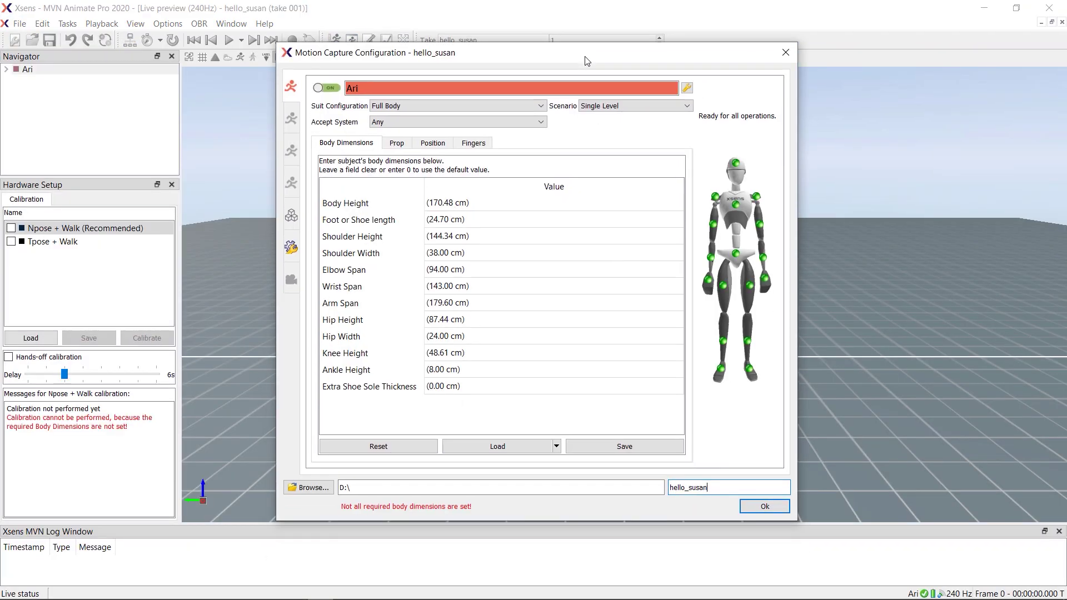
double_click(412, 88)
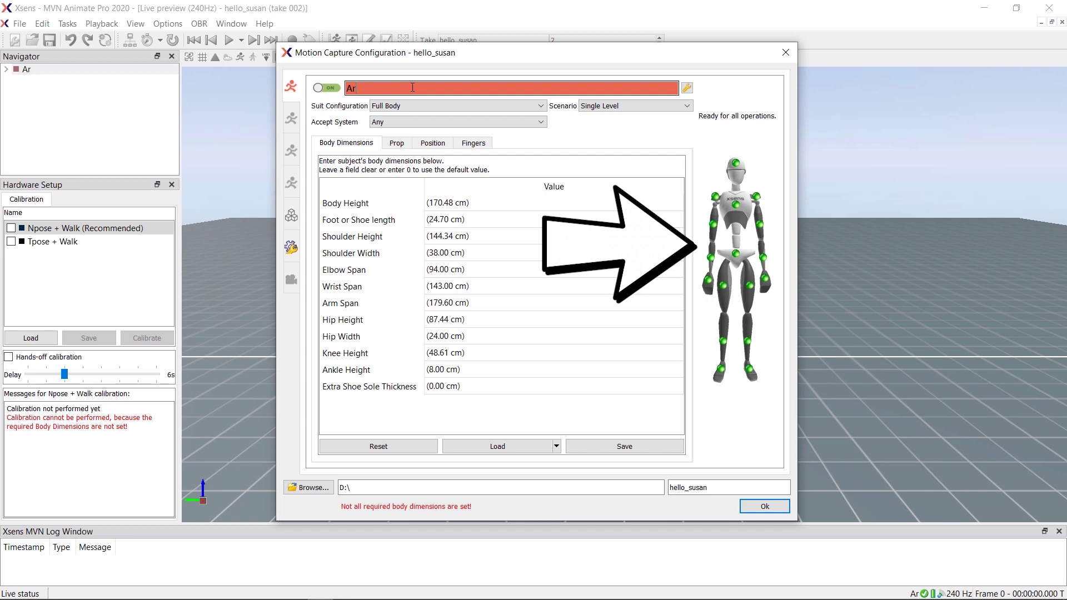
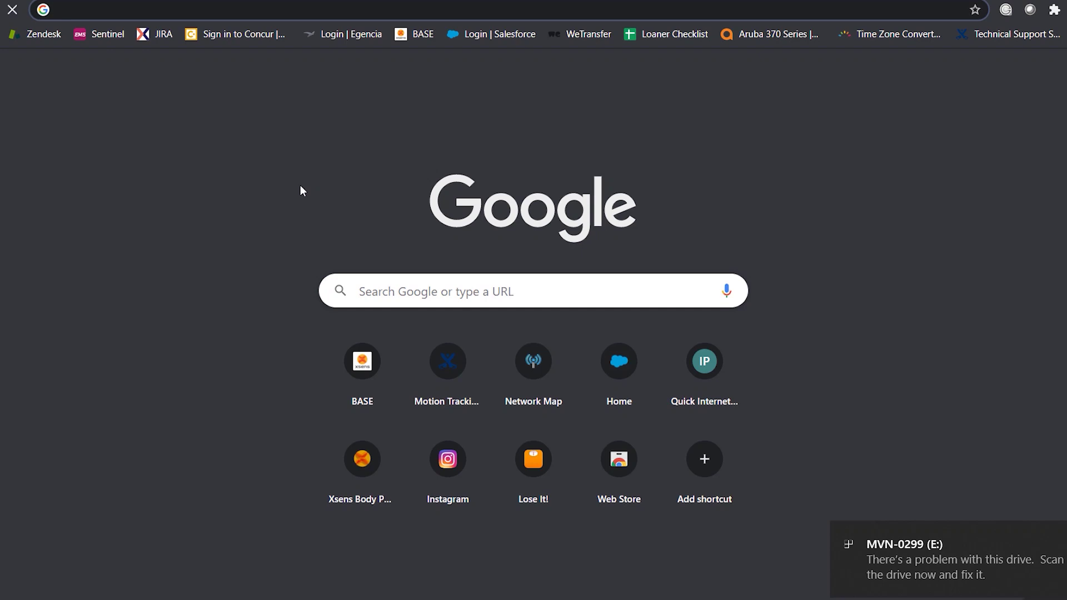
Load the body pack's page at 172.16.0.1 and scroll to its Wireless LAN Settings
text(172)
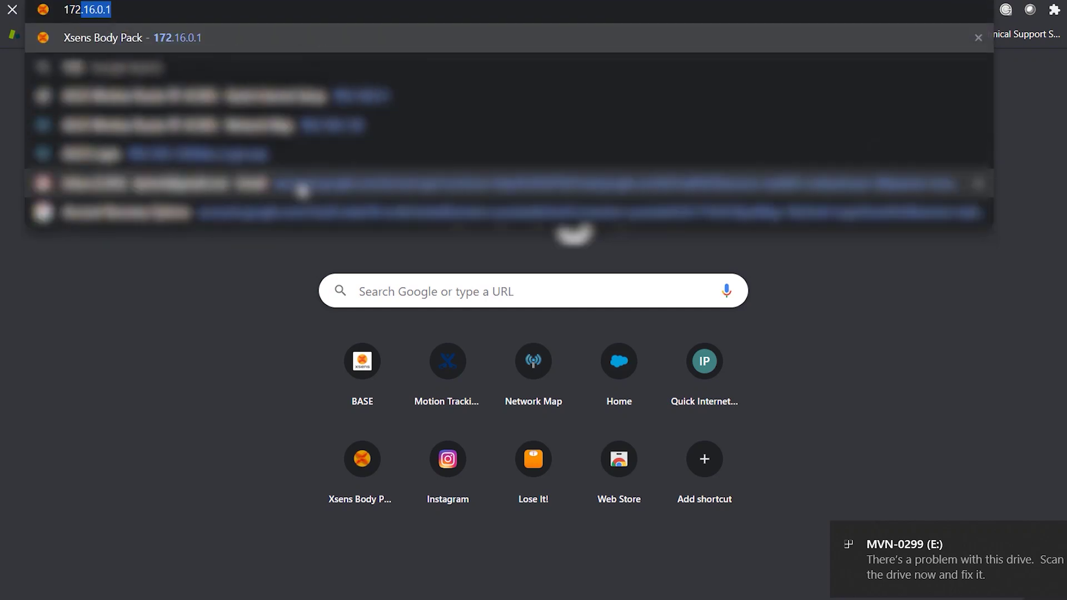
text(.16.)
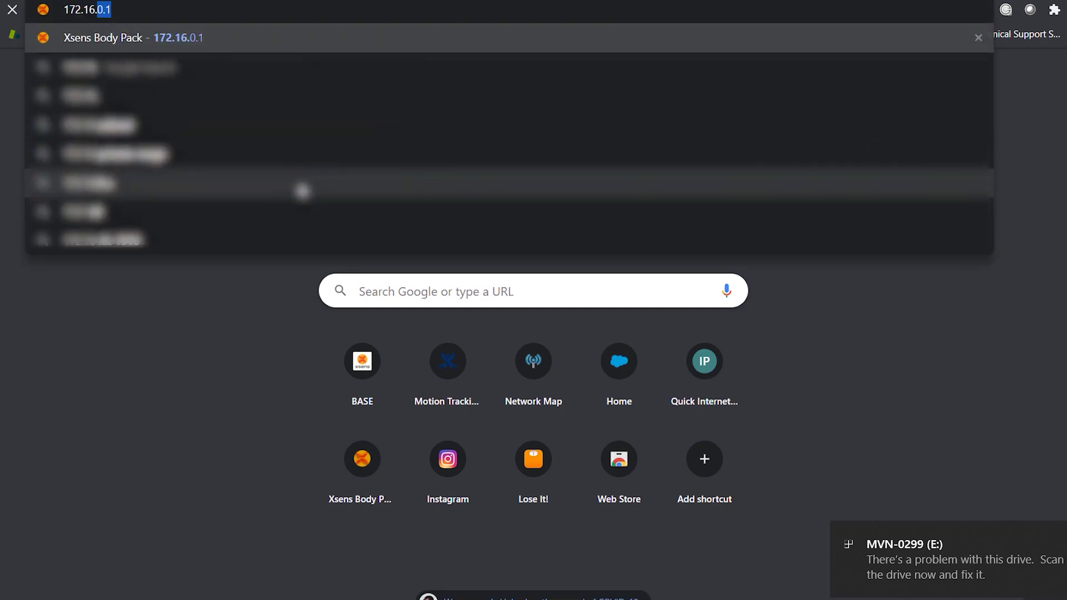
text(0.1)
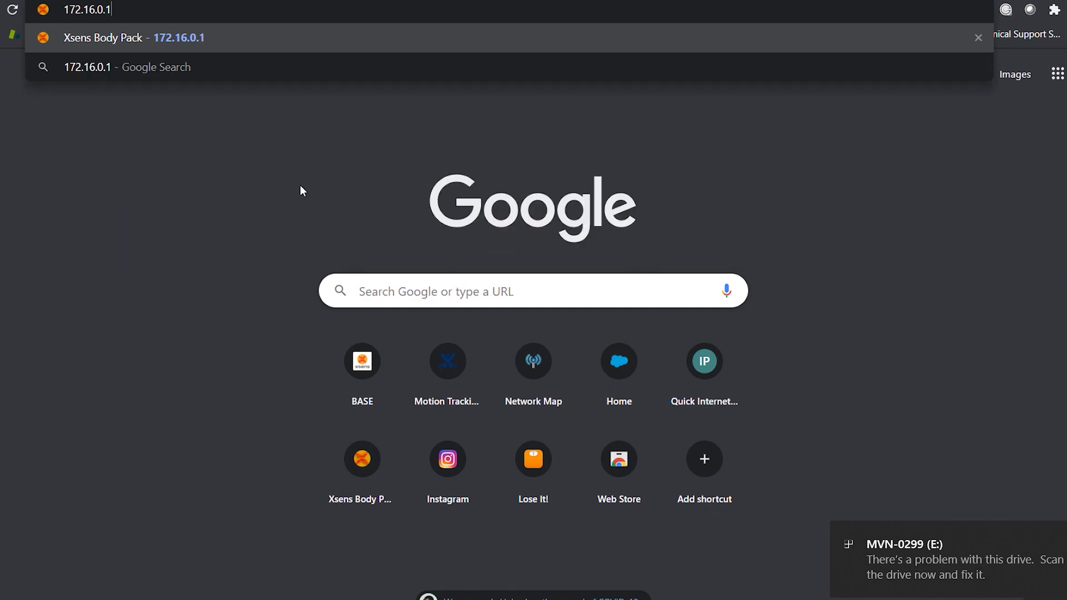
key(Return)
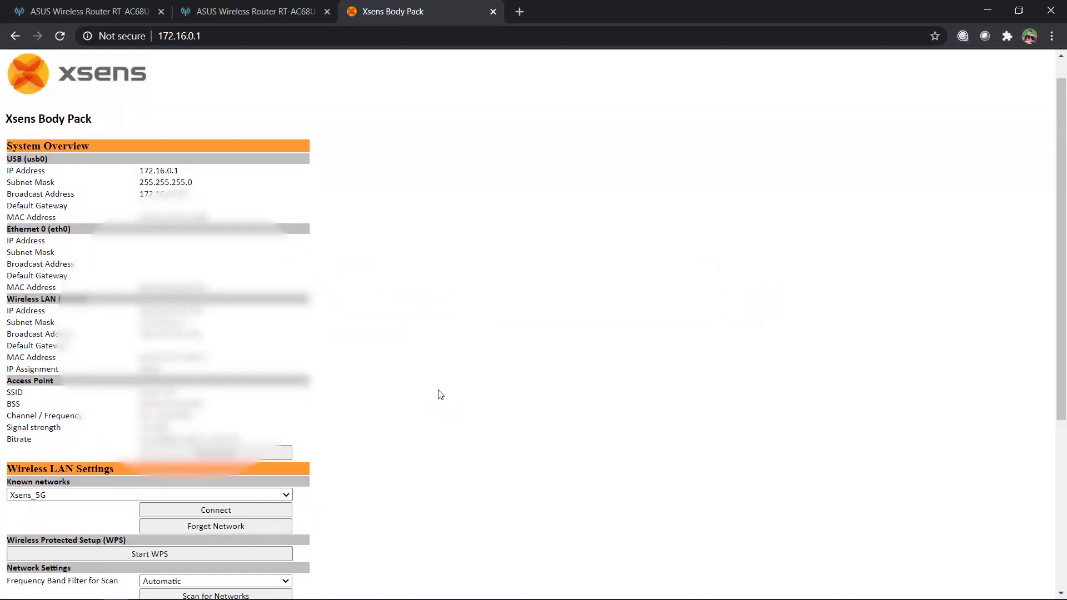
scroll(440, 393, down, 5)
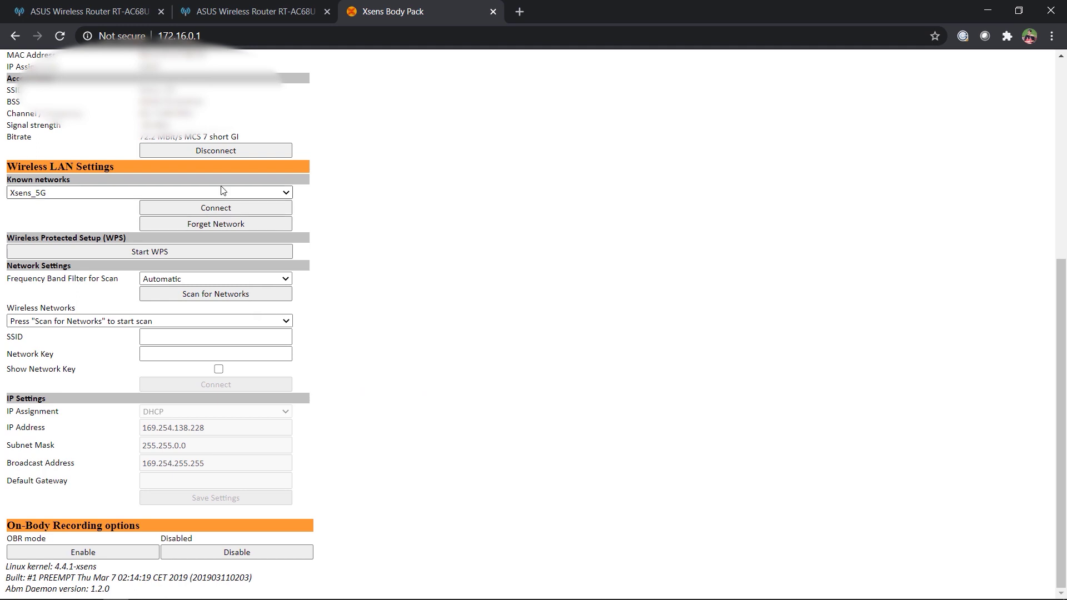
Re-enter the subject's name in MVN Animate's subject name field
click(218, 150)
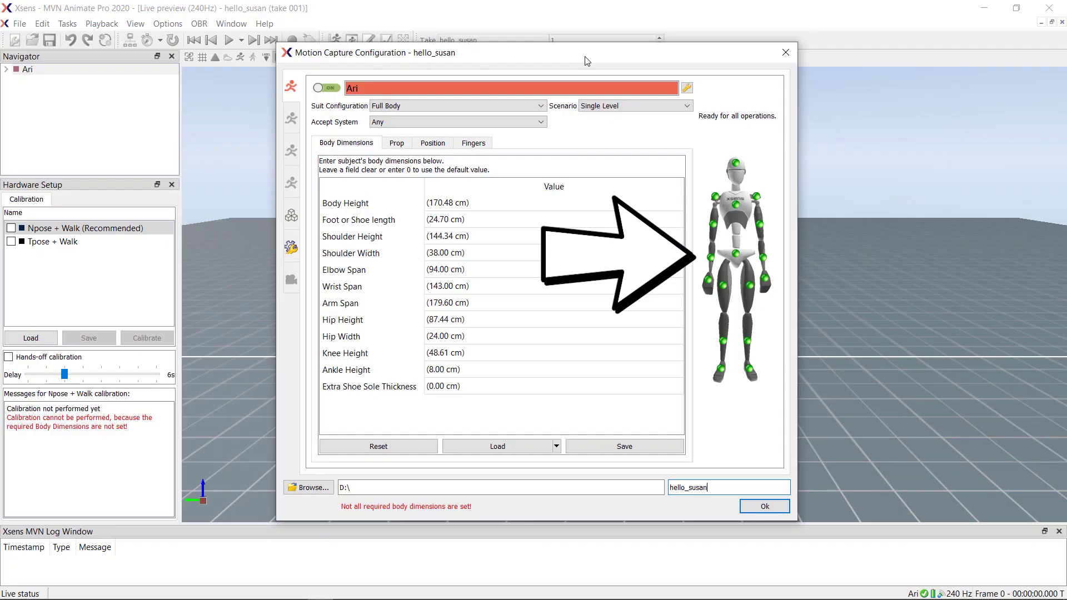
double_click(412, 87)
text(A)
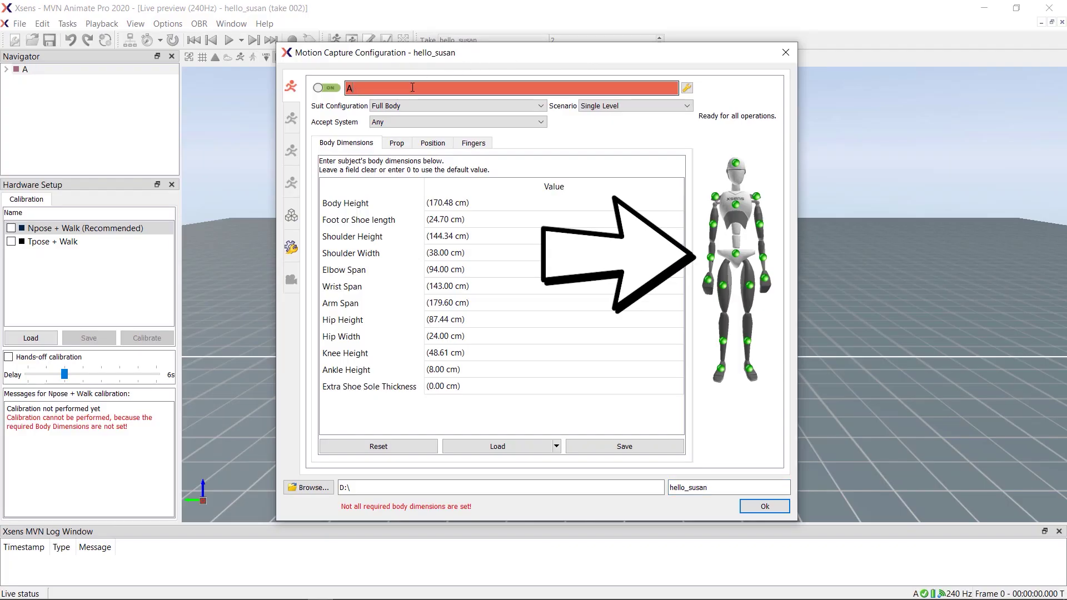